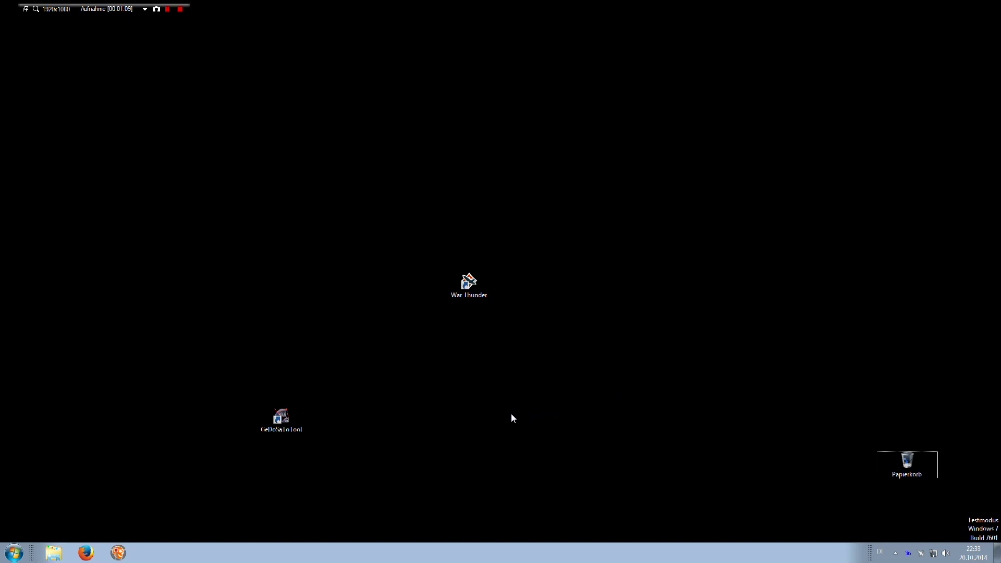
# Open the War Thunder launcher, set the resolution to 1920 x 1080 in fullscreen and close the launcher
pyautogui.doubleClick(469, 286)
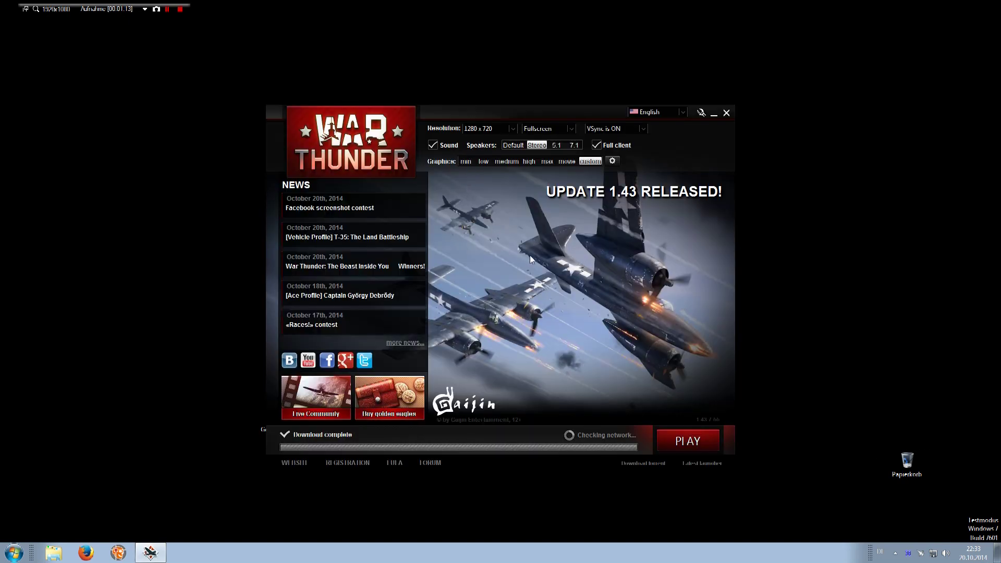
pyautogui.click(485, 129)
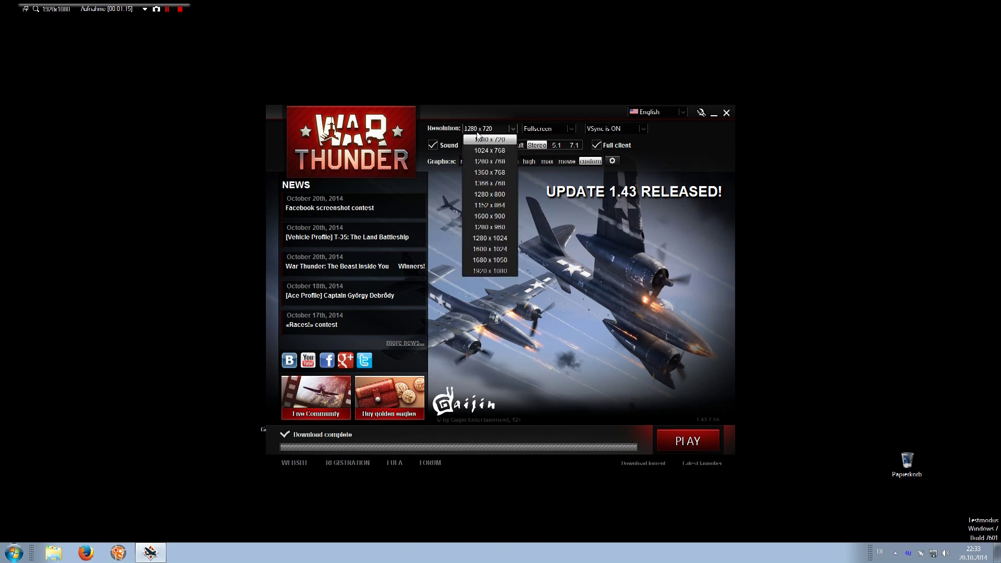
pyautogui.click(498, 271)
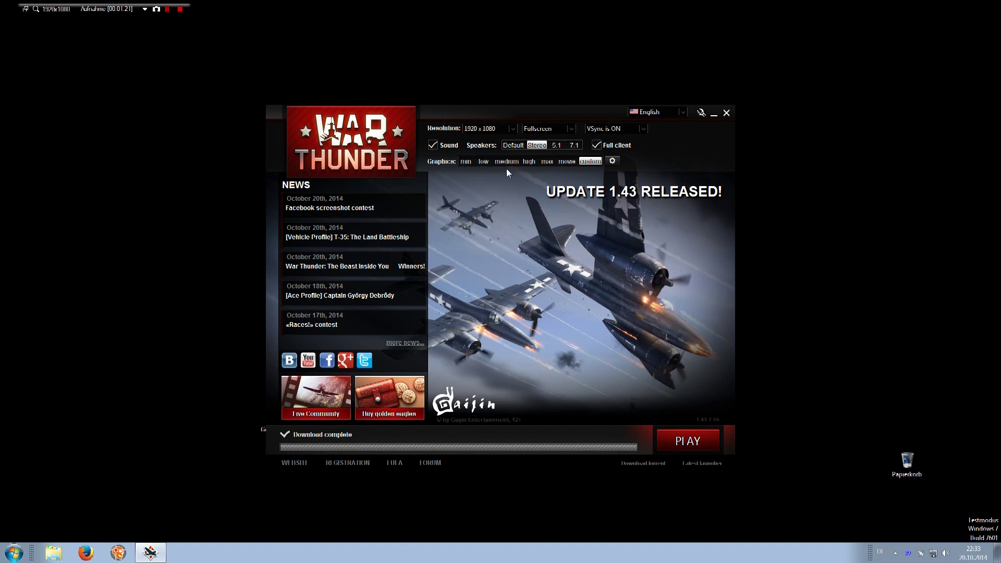
pyautogui.click(487, 134)
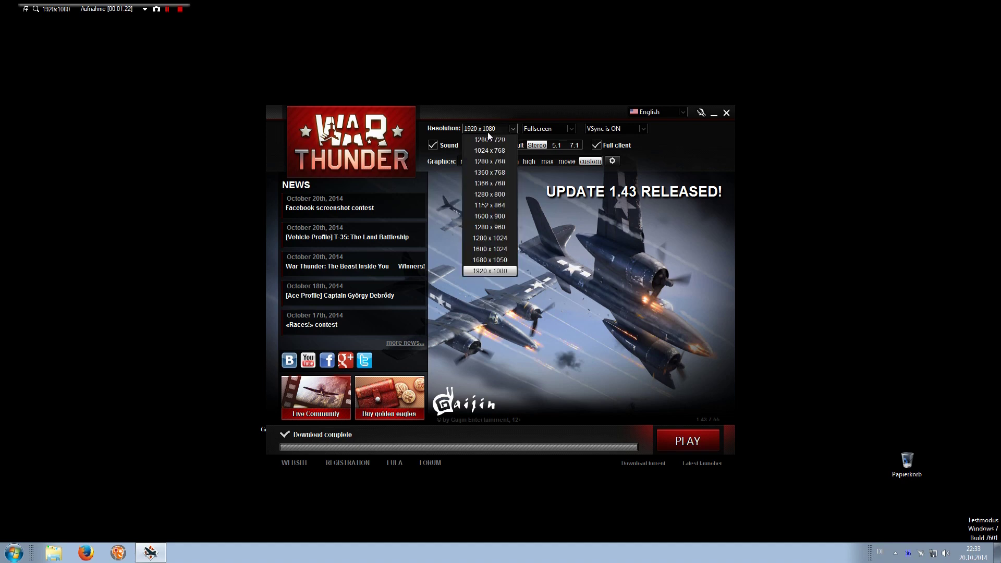
pyautogui.click(492, 272)
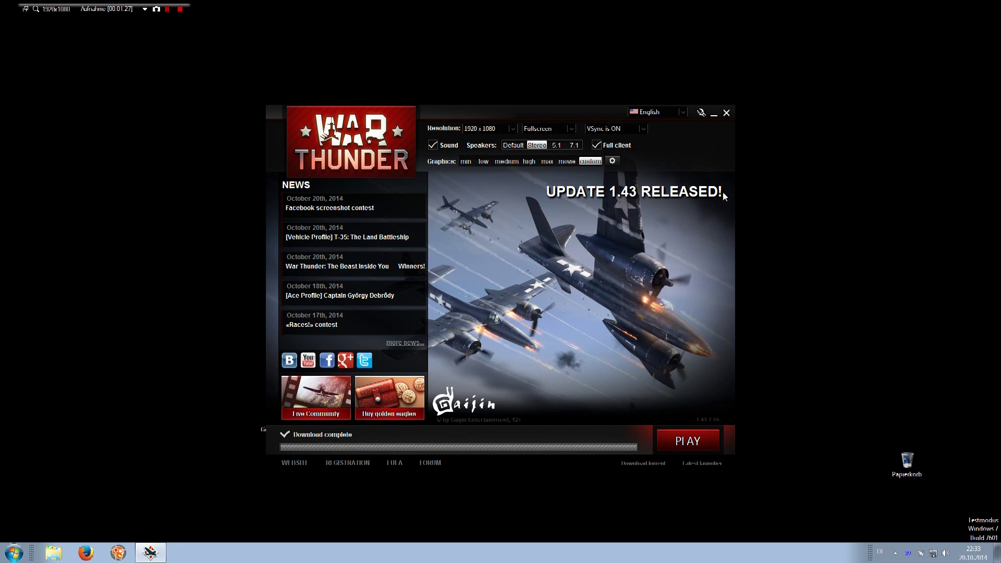
pyautogui.click(727, 113)
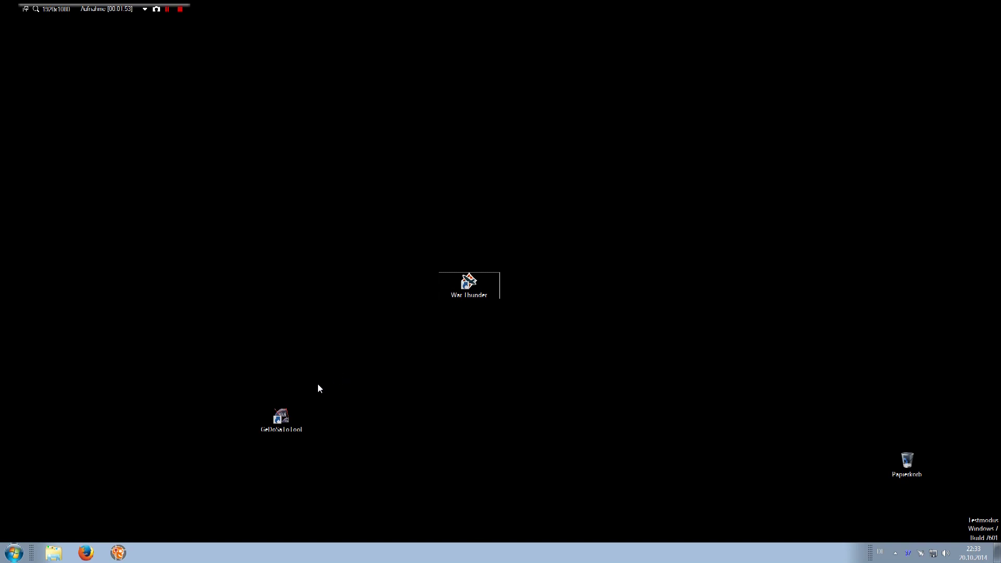
# Open GeDoSaTo and update it to build 1602
pyautogui.doubleClick(295, 409)
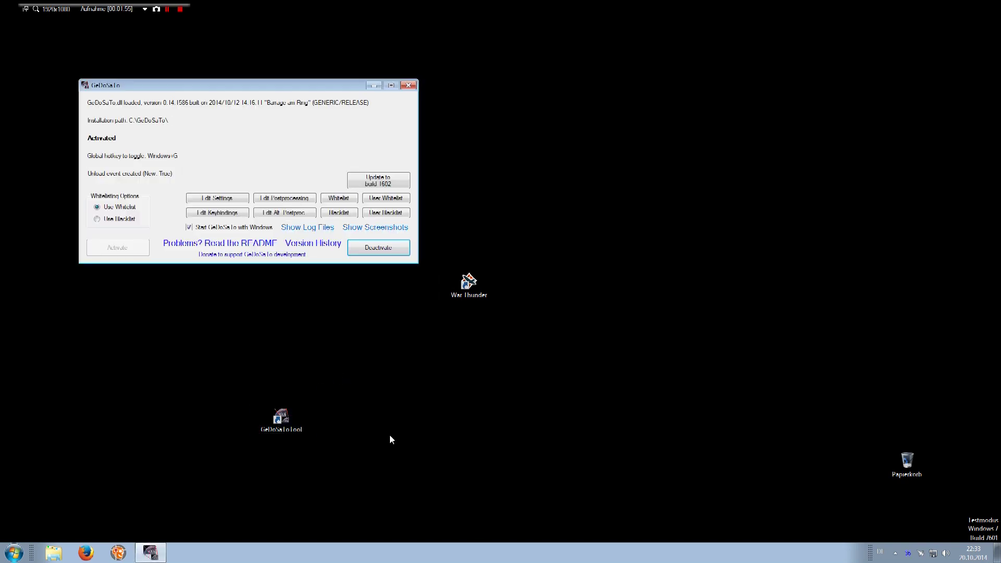
pyautogui.moveTo(259, 84); pyautogui.dragTo(266, 161)
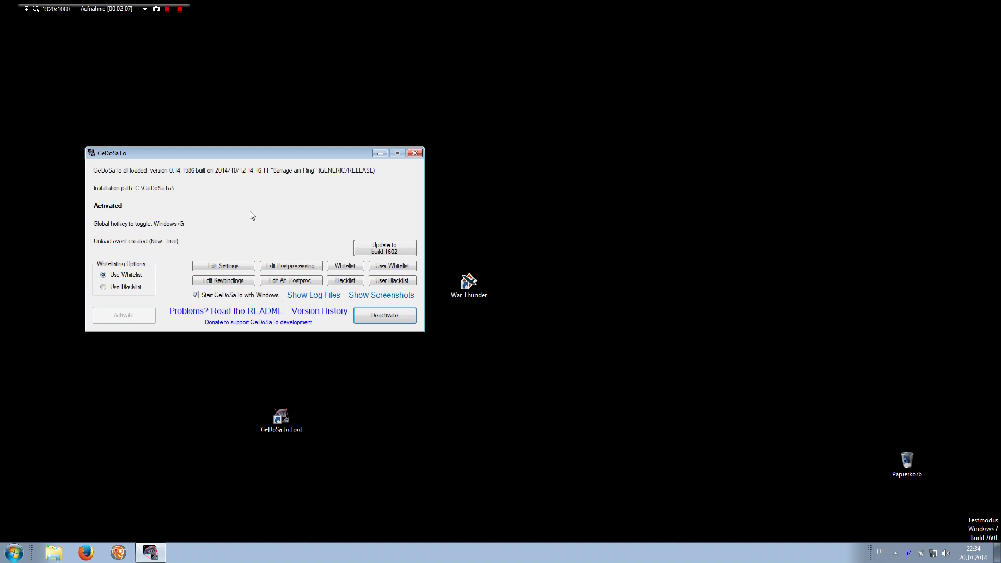
pyautogui.click(375, 250)
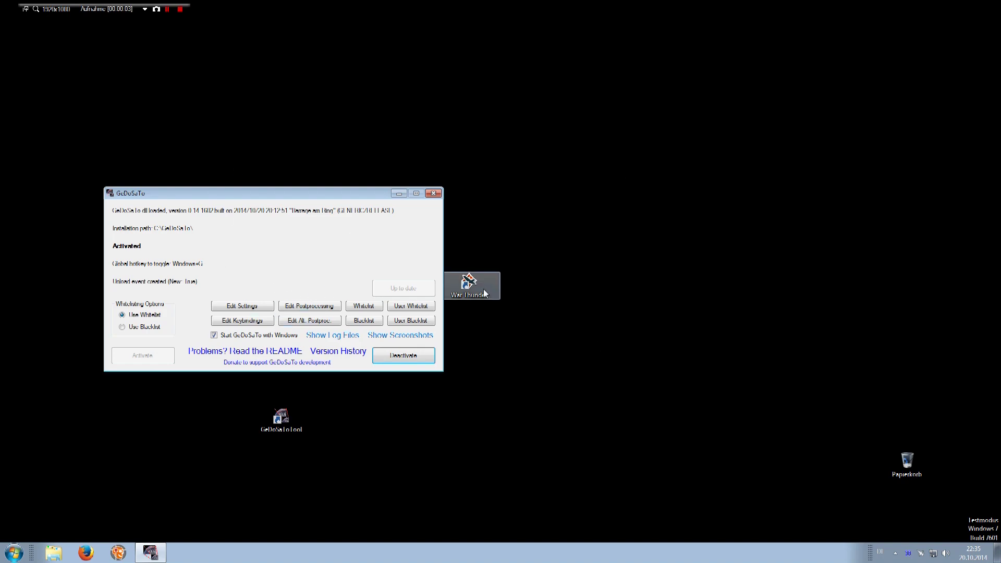
# In the GeDoSaTo settings file, add the render resolutions 2400x1350@60 and 2880x1620@60 above the existing renderResolution lines
pyautogui.click(227, 311)
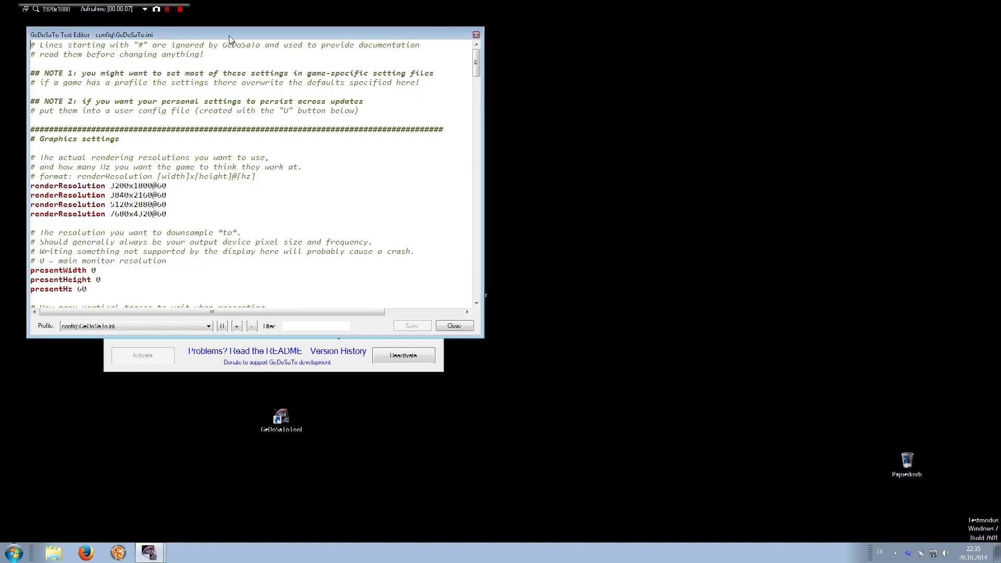
pyautogui.moveTo(227, 38); pyautogui.dragTo(388, 85)
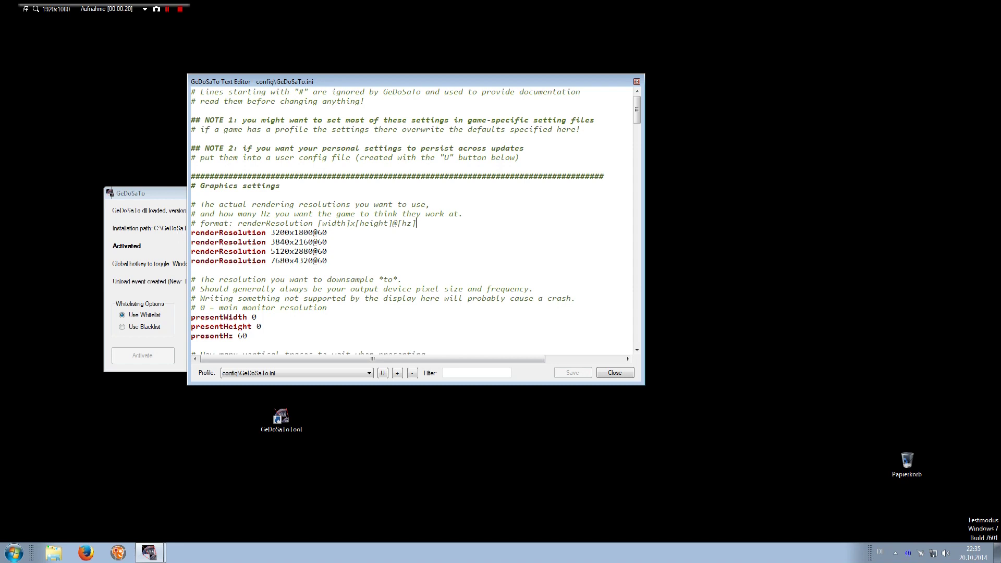
pyautogui.press('Return')
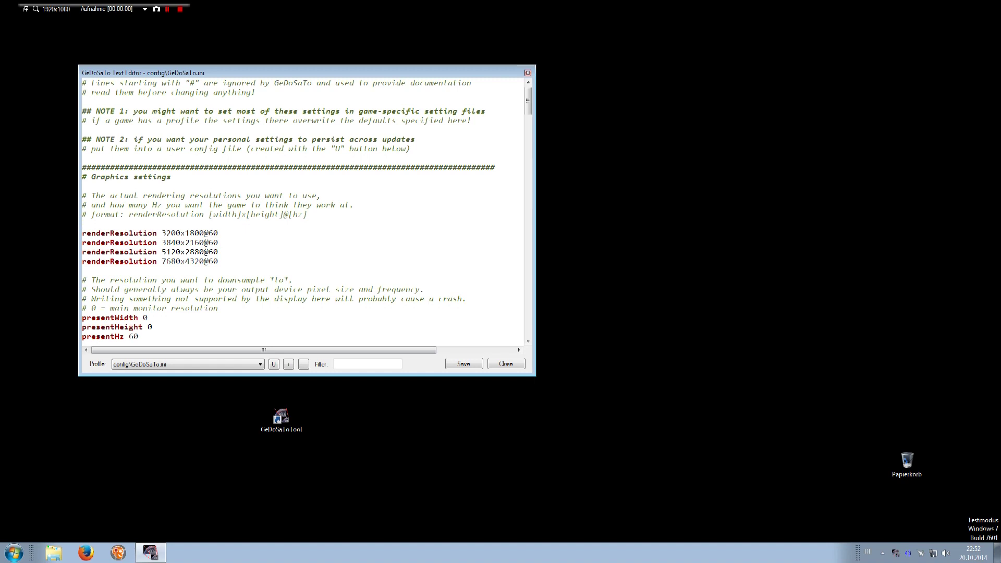
pyautogui.press('Return')
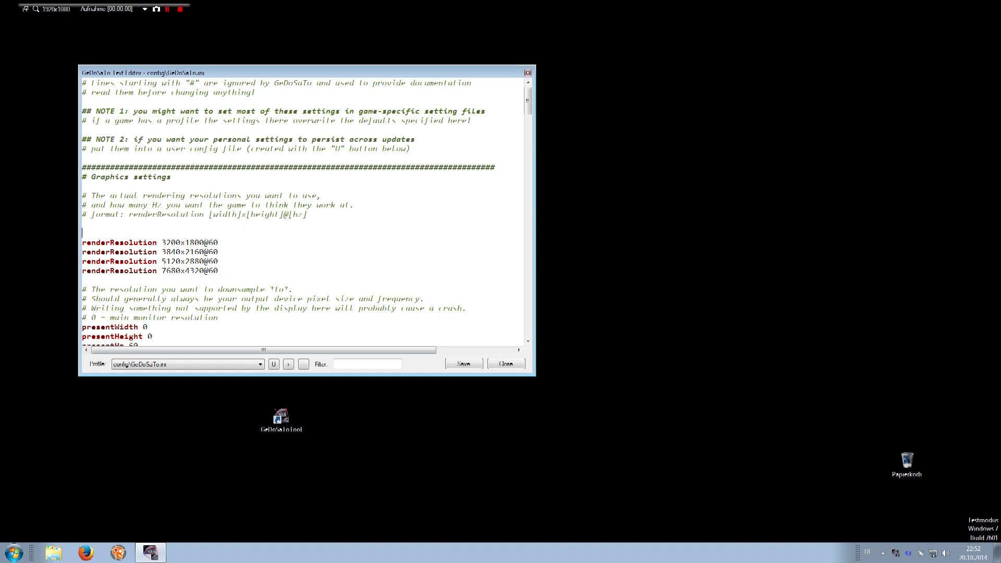
pyautogui.write('renderResolution 2400x1350@60 renderResolution 2880x1620@60')
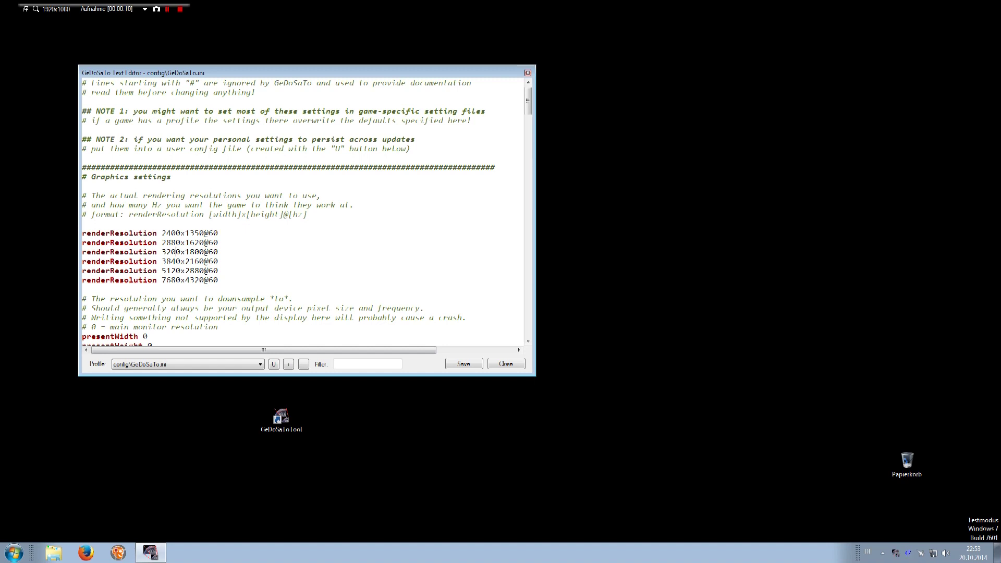
# Examine the presentInterval options and the scalingType setting with its lanczos value in the settings file
pyautogui.scroll(-10, 307, 213)
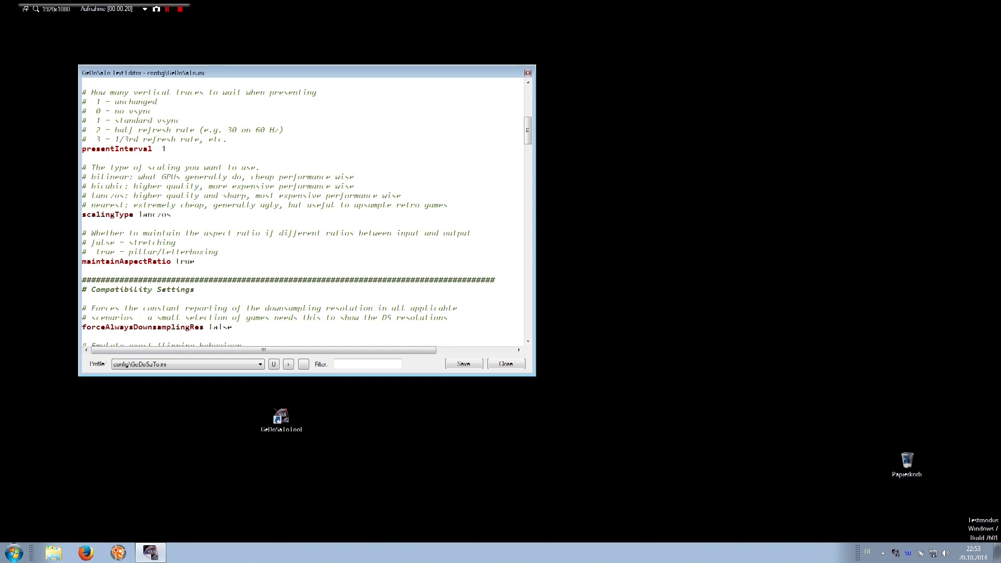
pyautogui.hotkey('shift', 'Left')
pyautogui.hotkey('shift', 'Left')
pyautogui.hotkey('shift', 'Left')
pyautogui.hotkey('shift', 'Left')
pyautogui.hotkey('shift', 'Left')
pyautogui.hotkey('shift', 'Left')
pyautogui.hotkey('shift', 'Left')
pyautogui.press('Left')
# Review the maintainAspectRatio, image processing and mouse settings, then save and close the settings file
pyautogui.scroll(-2, 307, 214)
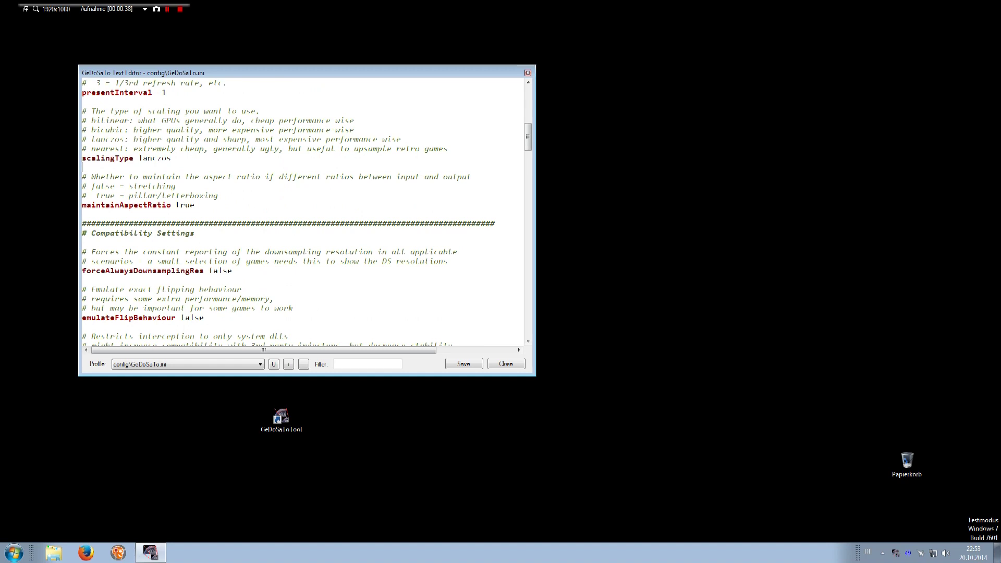
pyautogui.moveTo(195, 205); pyautogui.dragTo(176, 205)
pyautogui.click(195, 205)
pyautogui.scroll(-20, 302, 212)
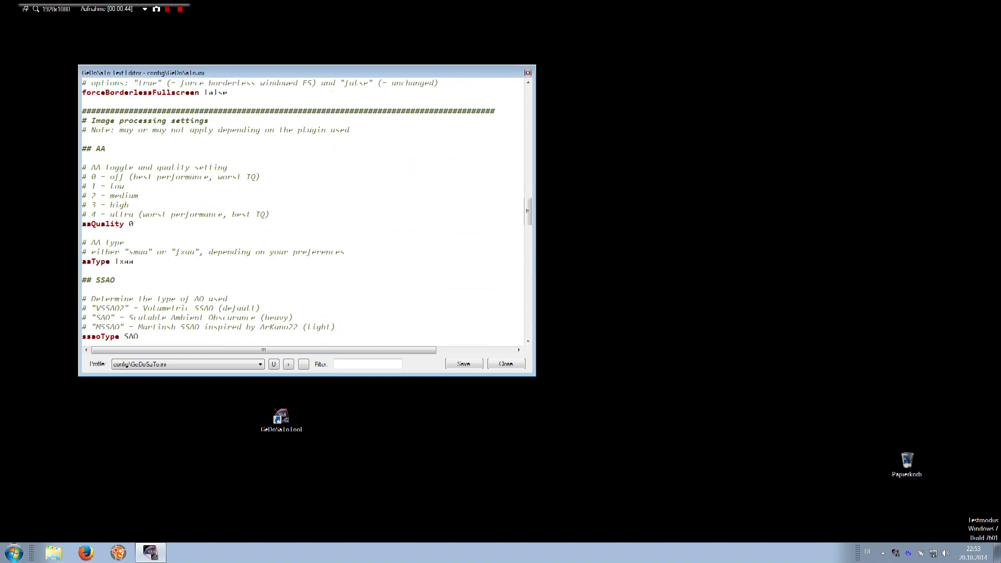
pyautogui.scroll(-20, 302, 211)
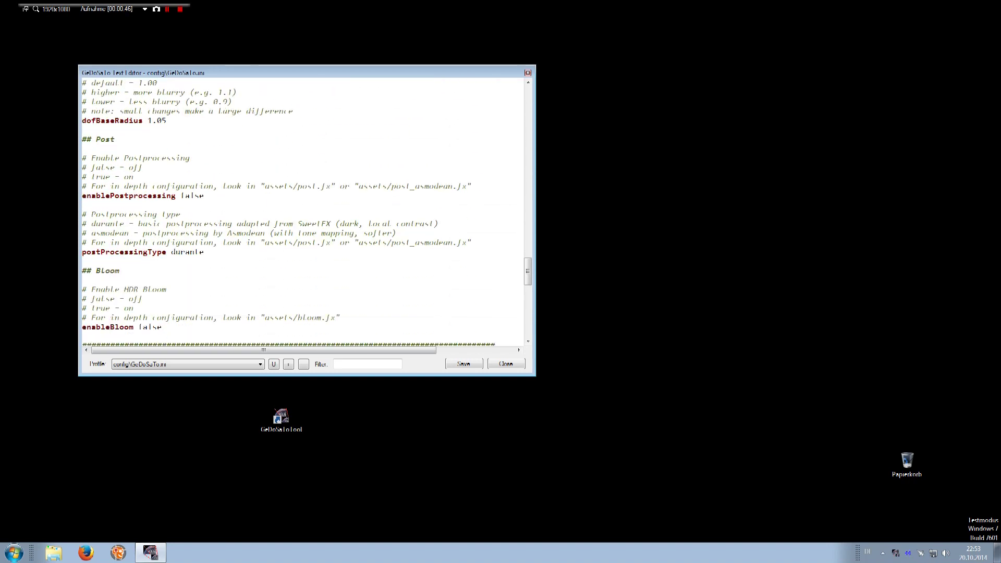
pyautogui.scroll(-13, 302, 211)
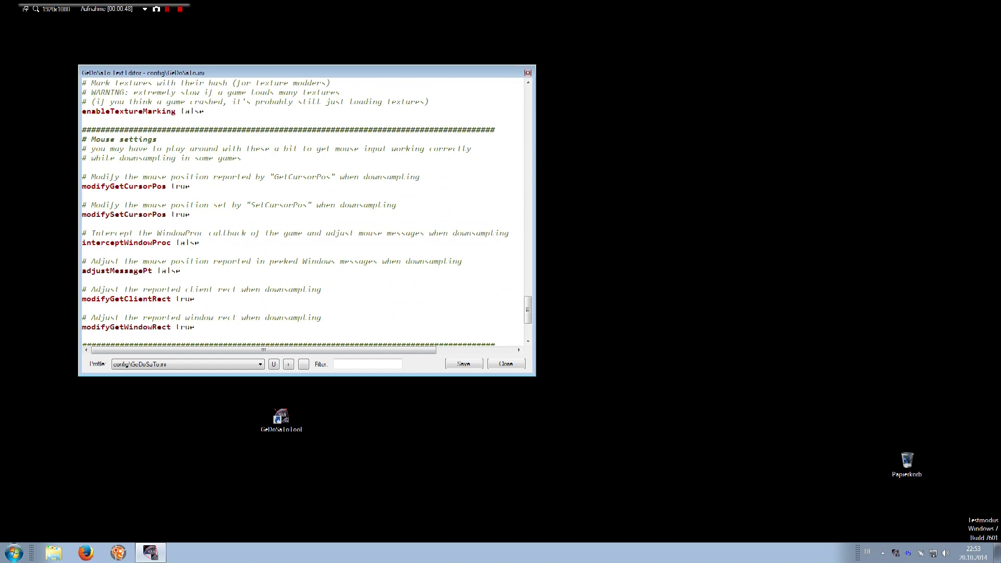
pyautogui.scroll(-1, 306, 213)
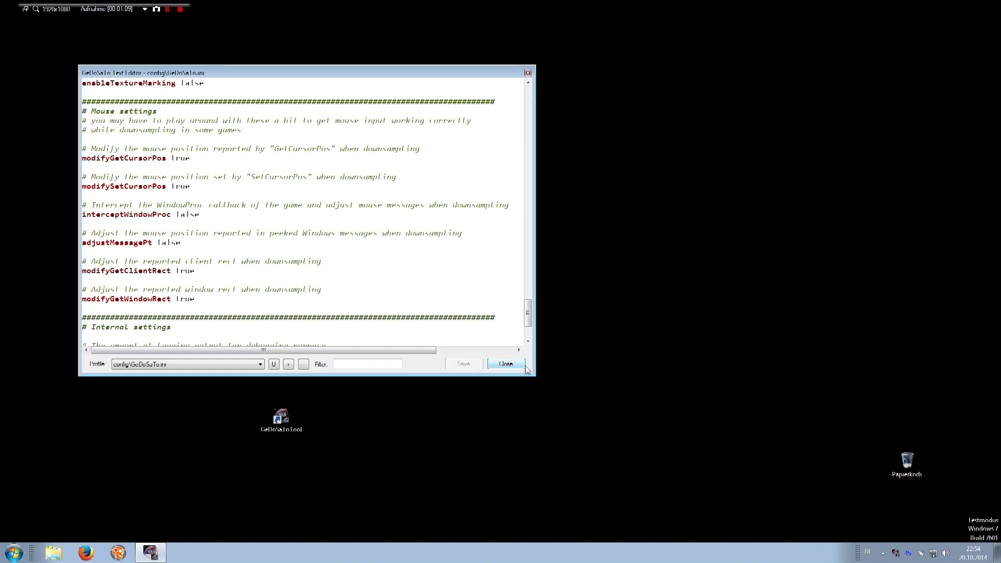
pyautogui.click(511, 365)
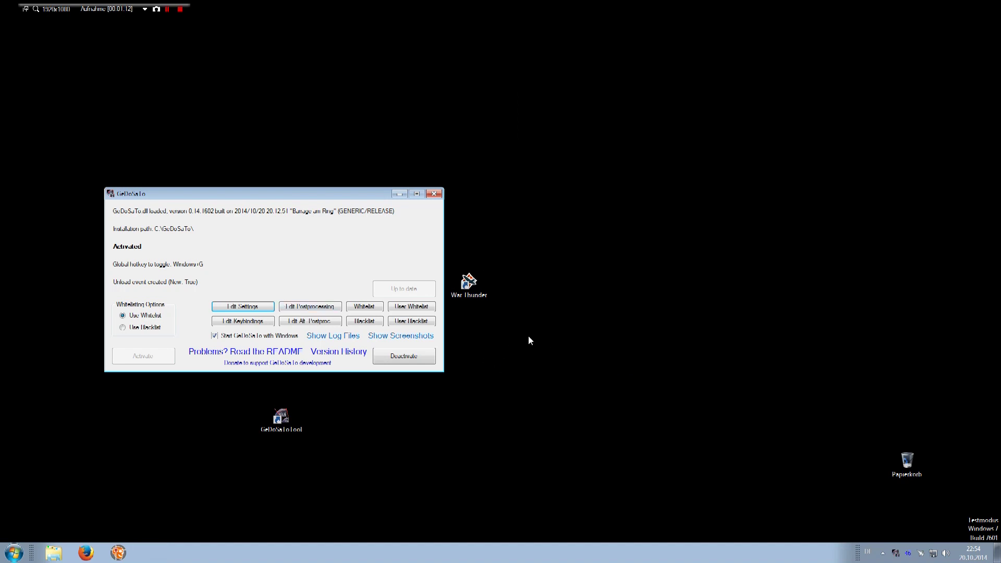
# Check the application names listed in the GeDoSaTo user whitelist and minimize the tool
pyautogui.click(412, 307)
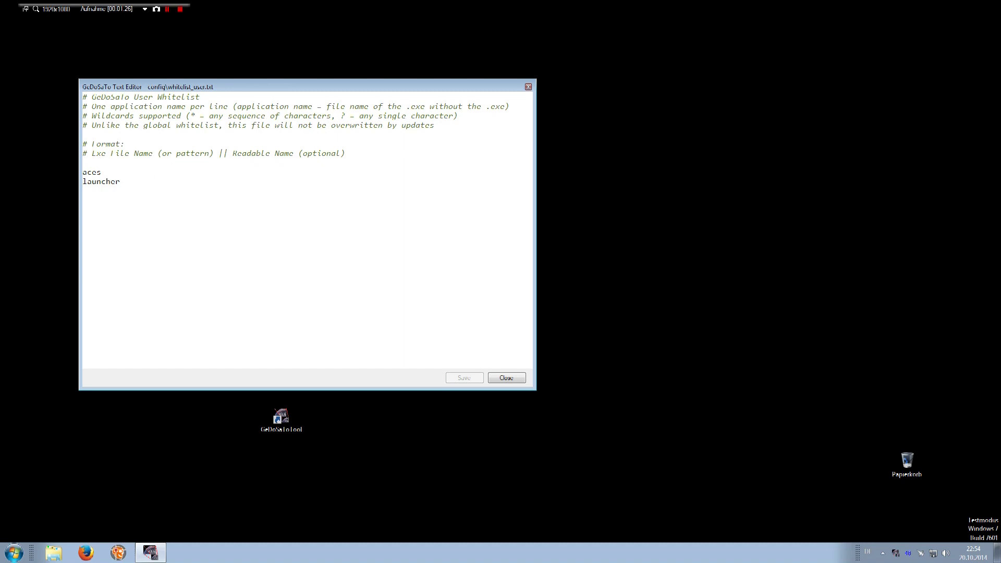
pyautogui.click(504, 380)
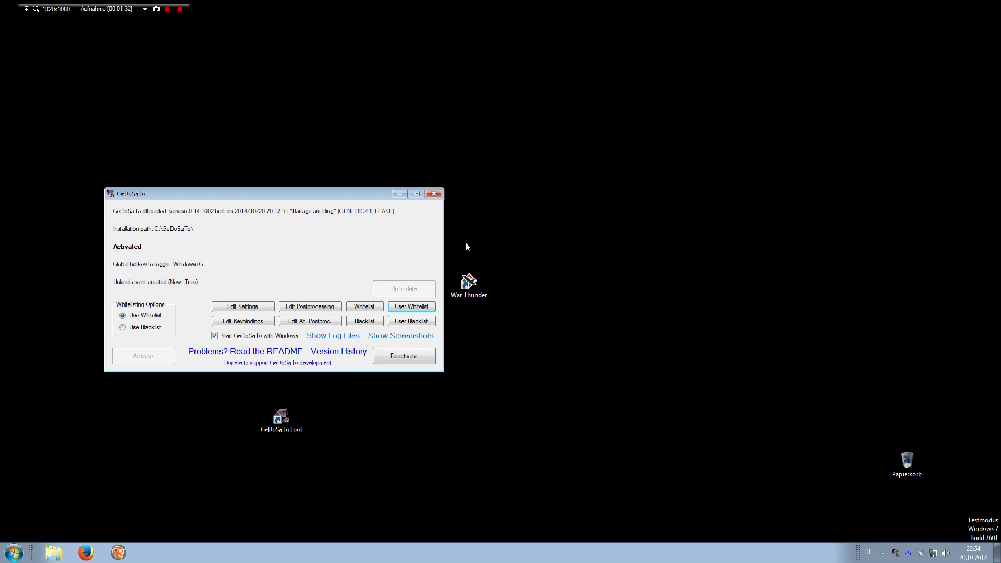
pyautogui.click(399, 194)
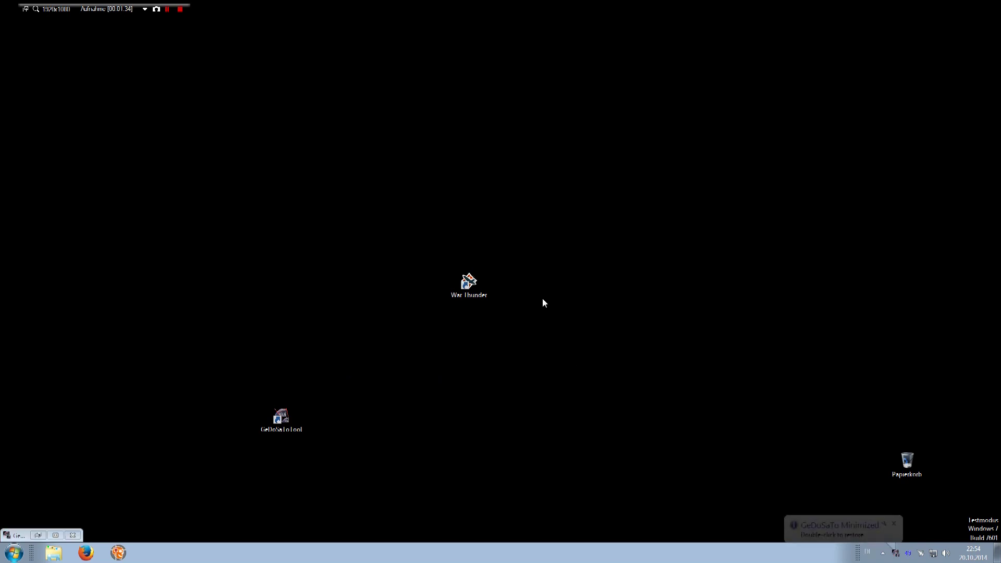
# Open the War Thunder launcher and set the resolution to 3840 x 2160
pyautogui.click(466, 288)
pyautogui.doubleClick(465, 288)
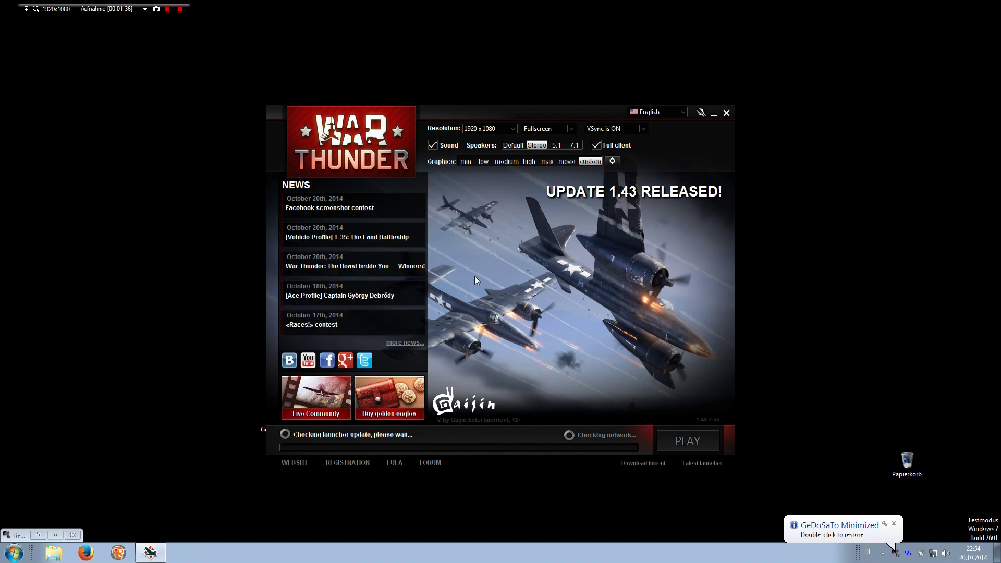
pyautogui.click(489, 133)
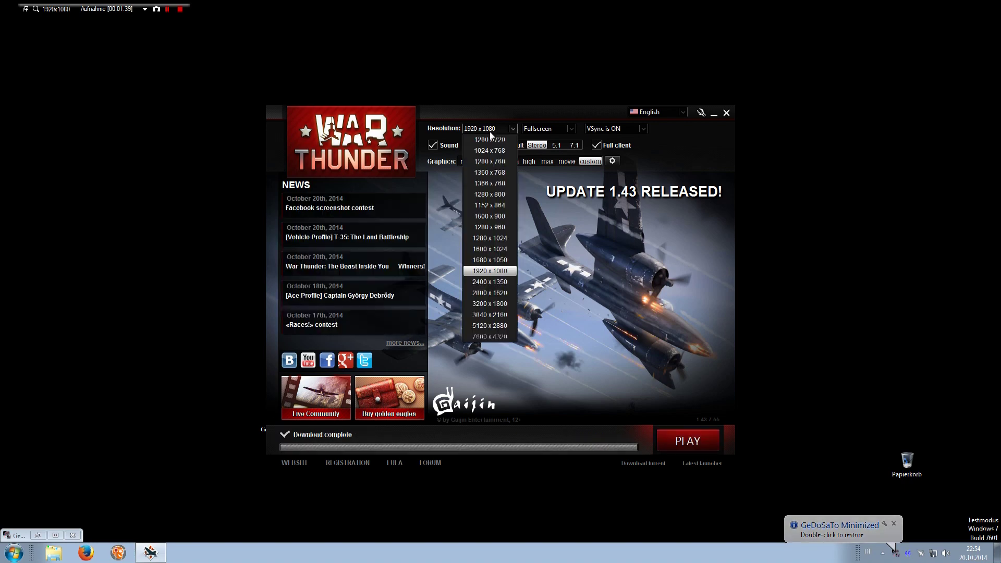
pyautogui.click(490, 315)
# Select winXP as the render mode in the advanced graphics settings and start the game
pyautogui.click(613, 162)
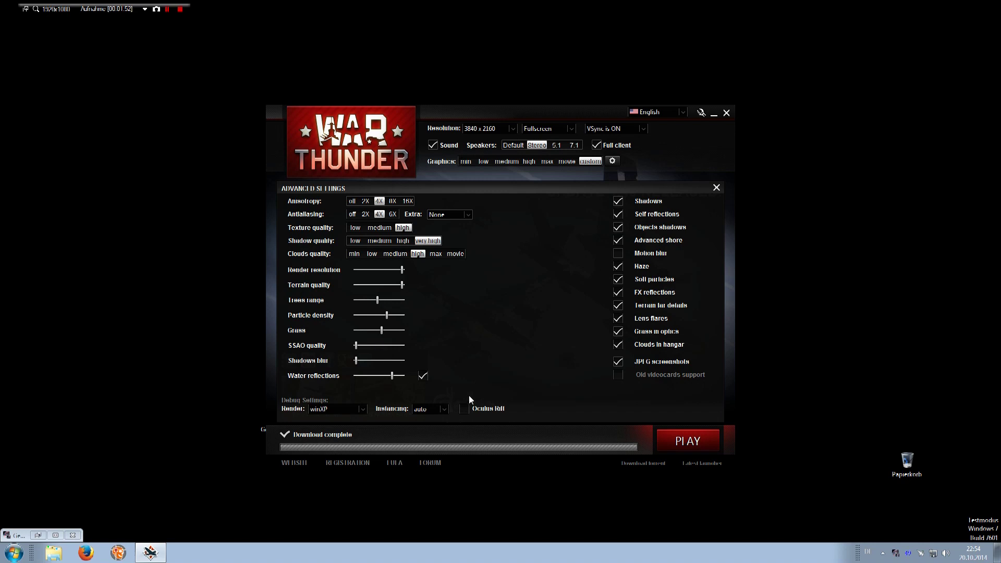
pyautogui.click(328, 409)
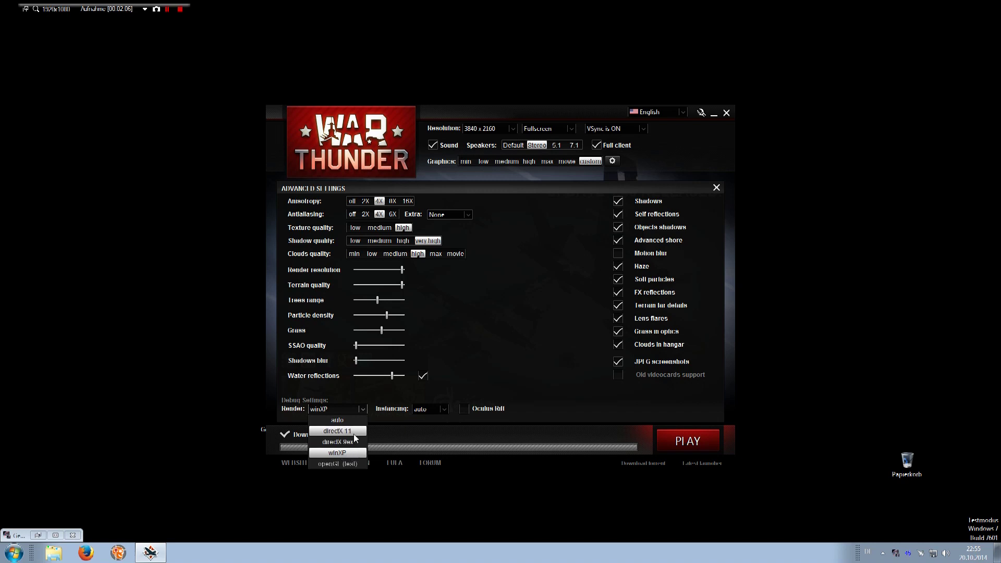
pyautogui.click(352, 452)
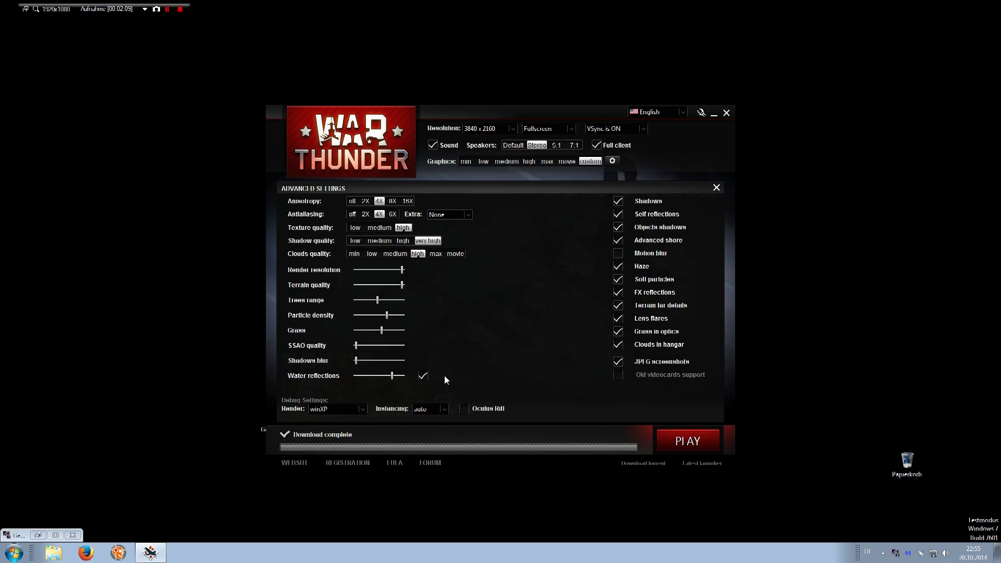
pyautogui.click(673, 440)
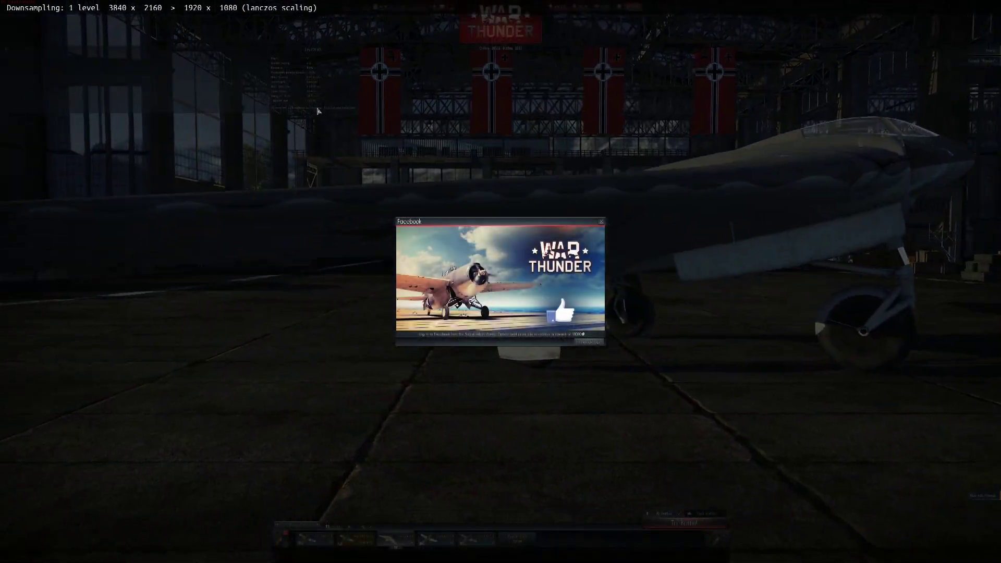
# Dismiss the Facebook offer, then look at the sound volumes in the game options and close them
pyautogui.click(600, 223)
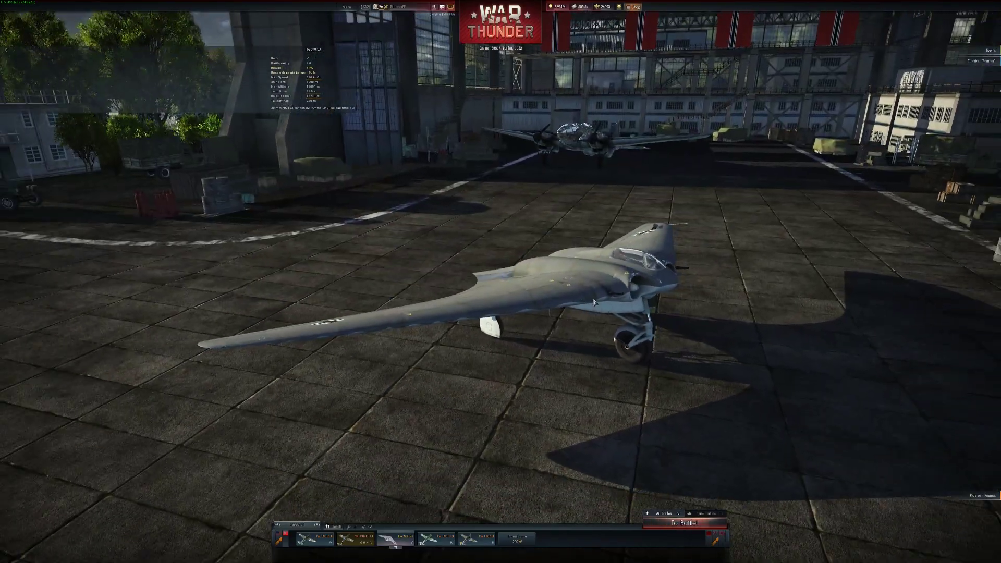
pyautogui.click(346, 7)
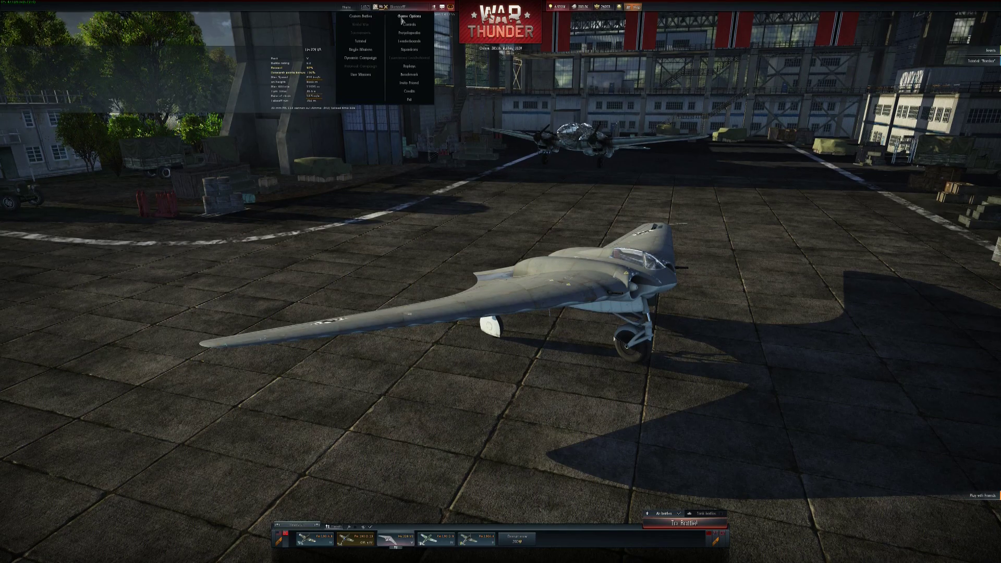
pyautogui.click(402, 19)
pyautogui.click(421, 86)
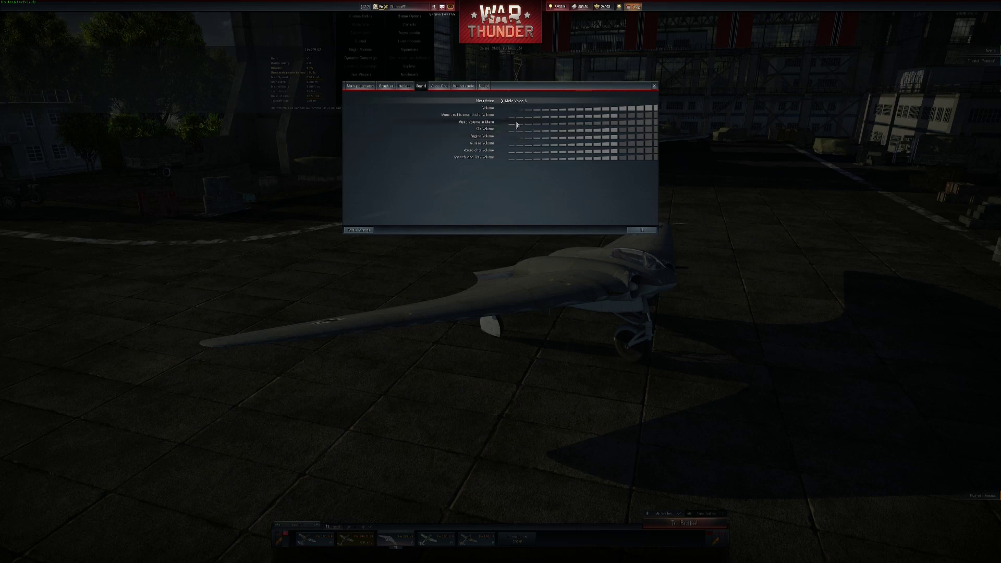
pyautogui.click(639, 230)
# Set the menu font size to "For big screens" in the game's interface options and accept the change
pyautogui.moveTo(346, 6)
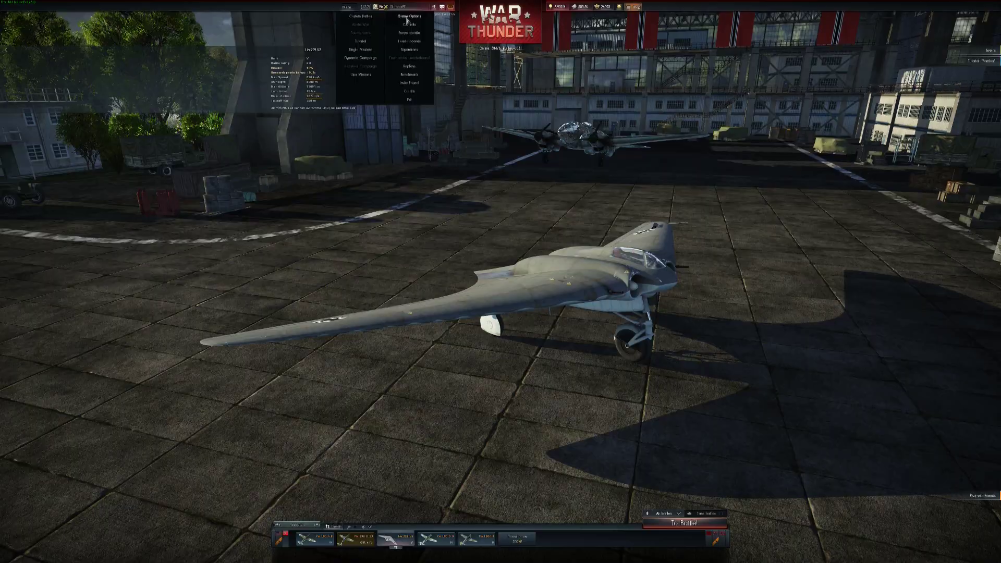
pyautogui.click(409, 16)
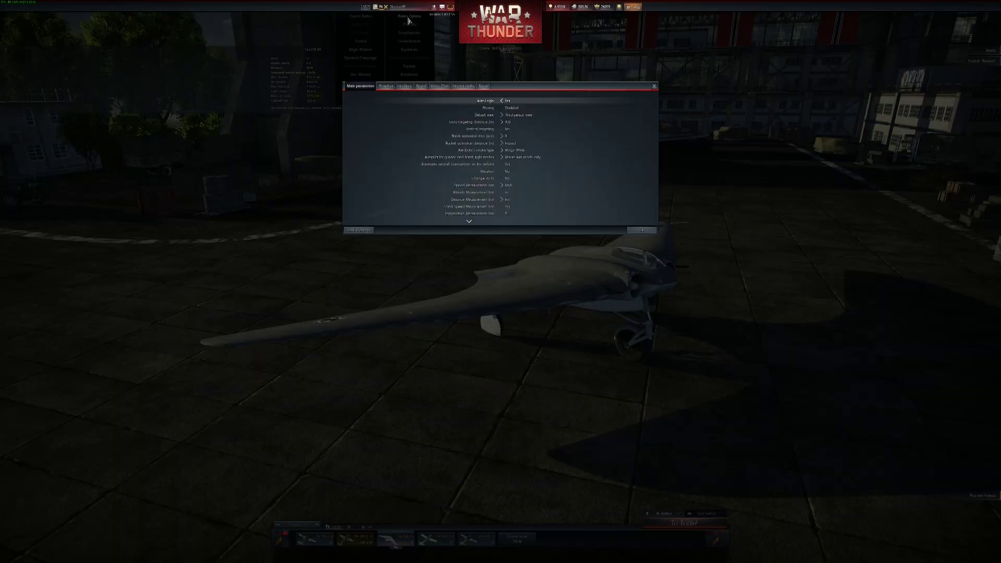
pyautogui.click(405, 86)
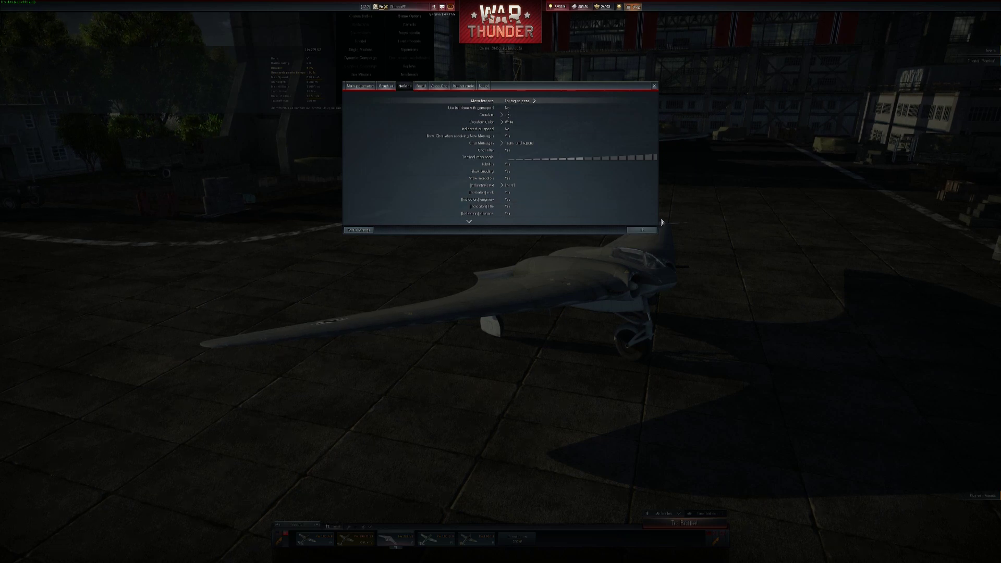
pyautogui.click(642, 231)
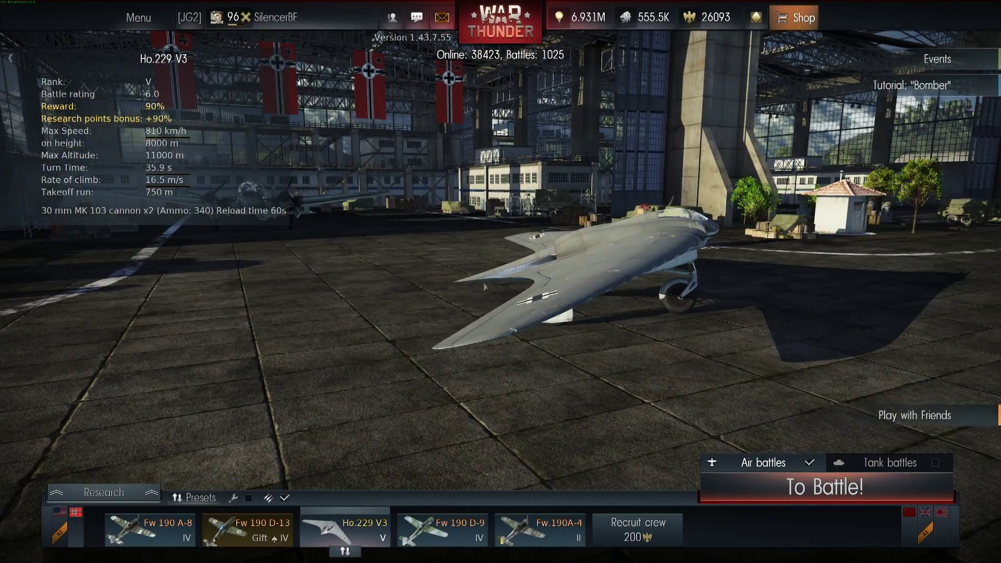
# Reopen the game options and check the menu font size in the interface settings
pyautogui.press('Escape')
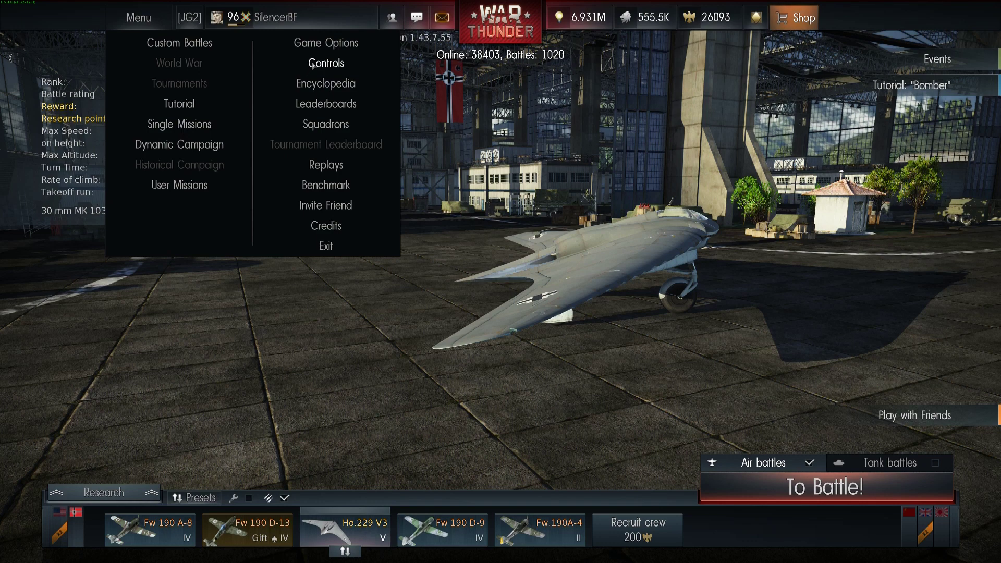
pyautogui.click(315, 47)
pyautogui.click(164, 61)
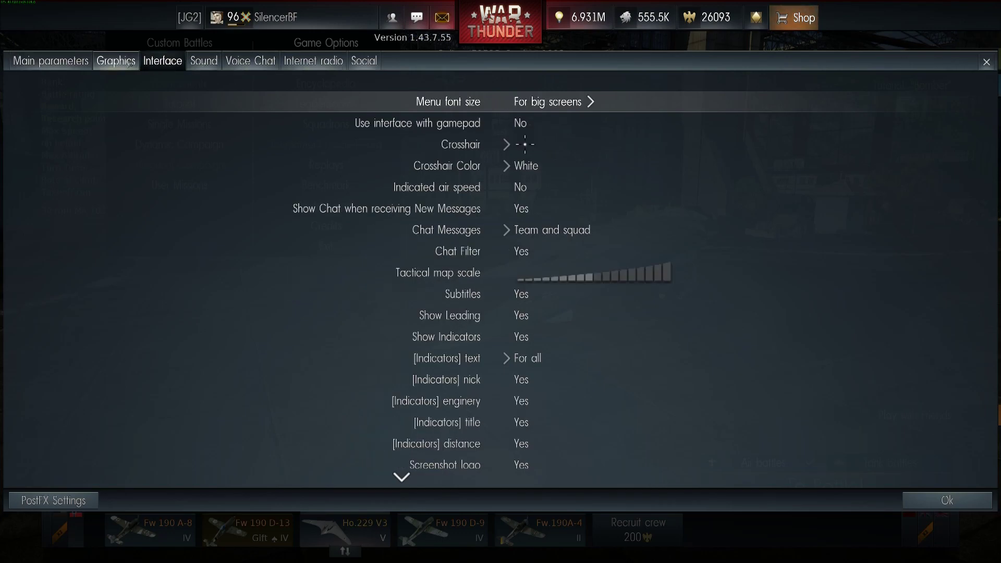
# Set the game's graphics resolution to 2880 x 1620, accept the change and restart the client
pyautogui.click(128, 62)
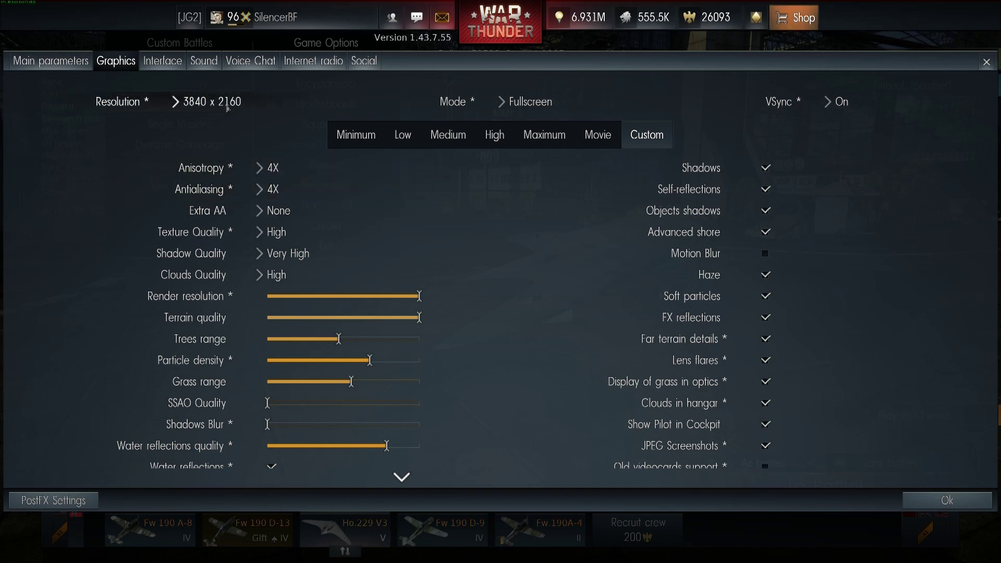
pyautogui.click(210, 102)
pyautogui.scroll(3, 219, 107)
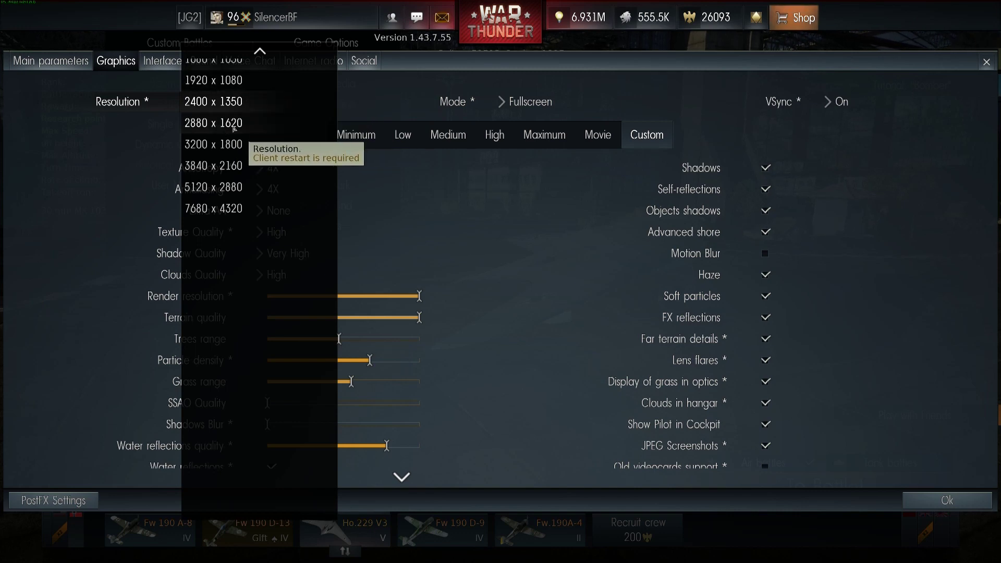
pyautogui.click(233, 124)
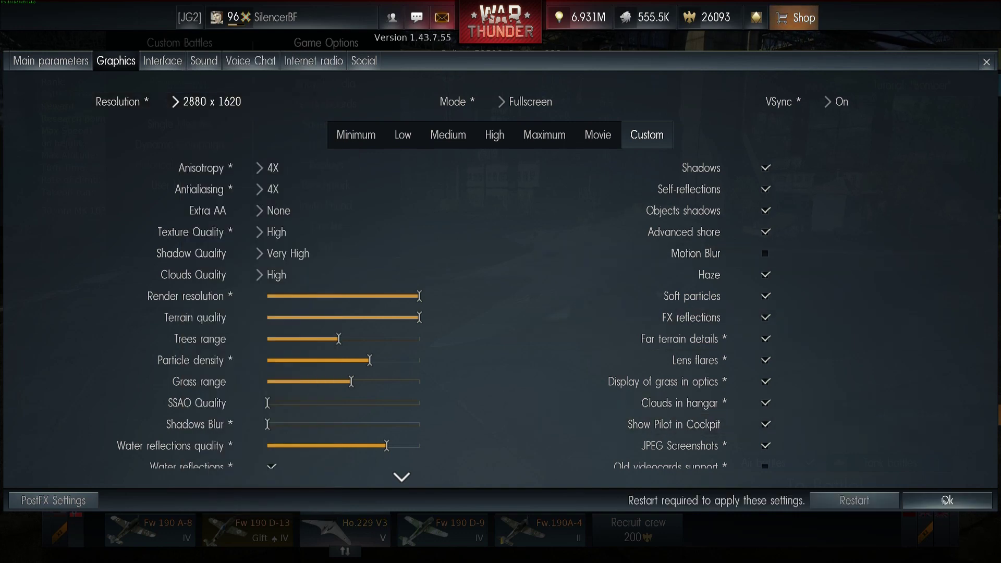
pyautogui.click(946, 501)
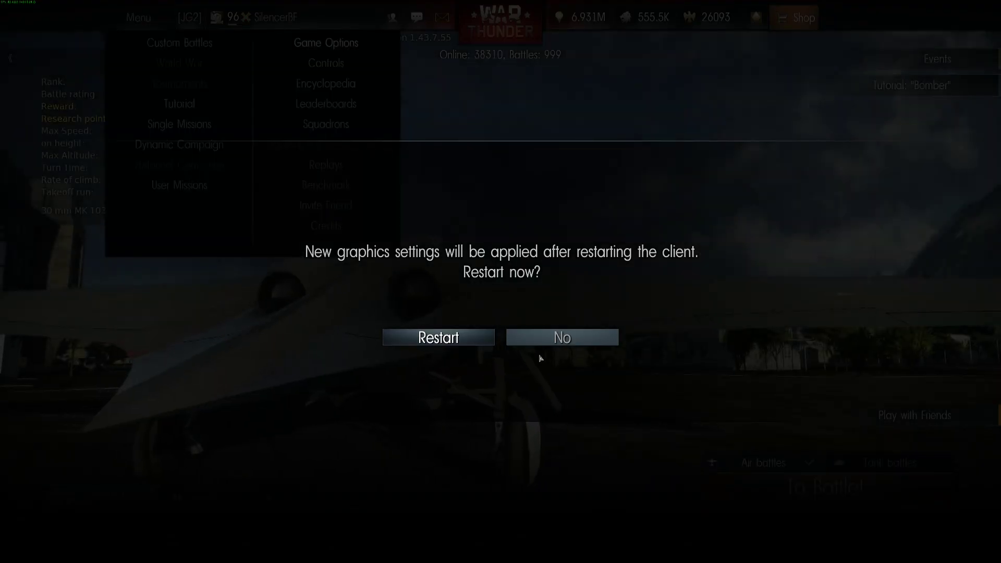
pyautogui.click(467, 344)
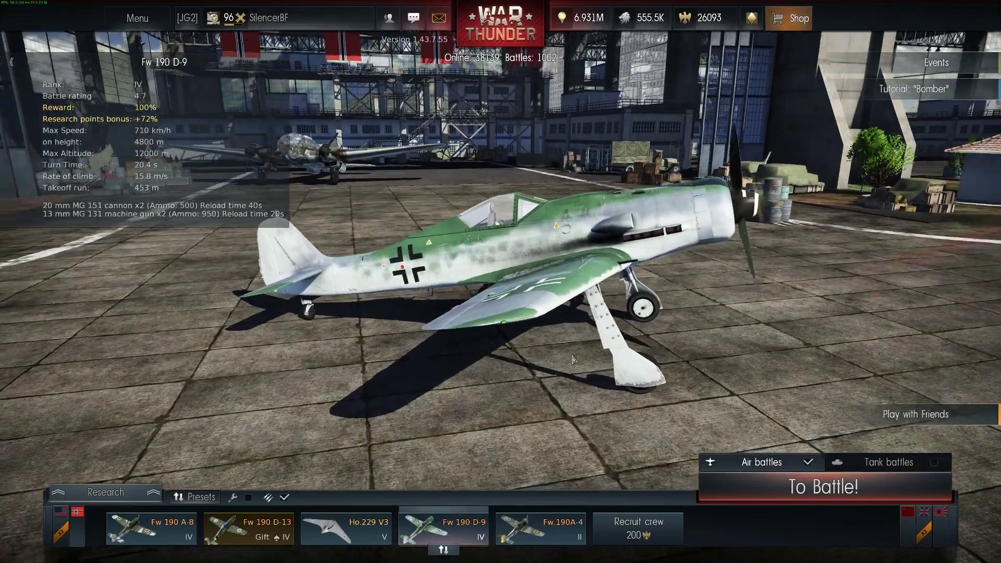
# Examine the Fw 190 D-9 in the hangar from different angles to judge the rendered image
pyautogui.moveTo(573, 360); pyautogui.dragTo(446, 371)
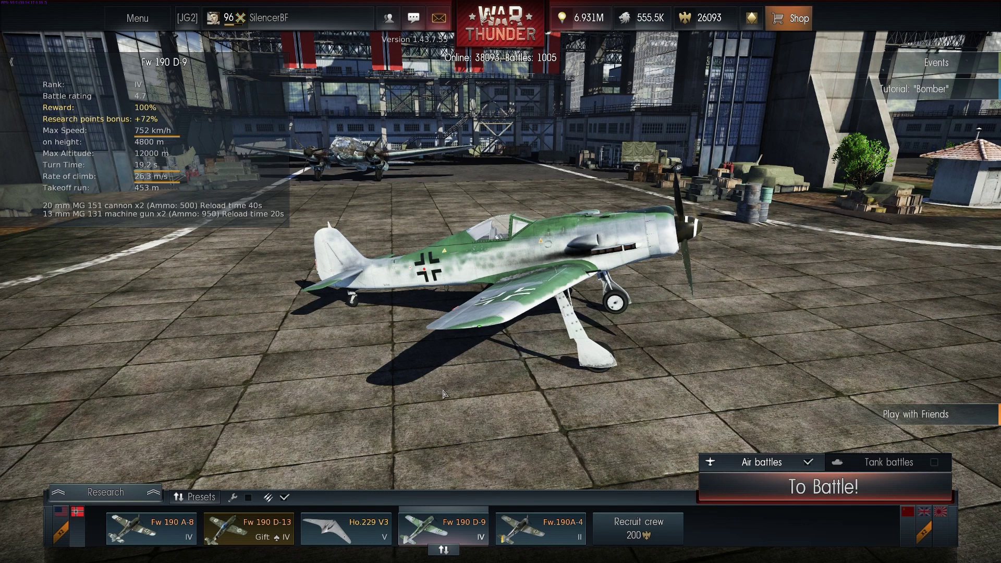
pyautogui.moveTo(524, 377); pyautogui.dragTo(458, 385)
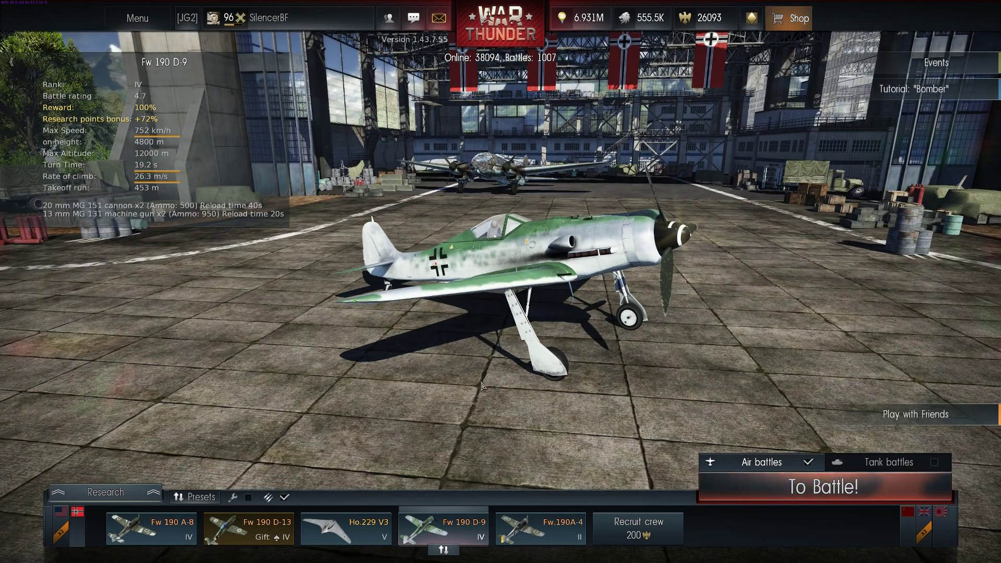